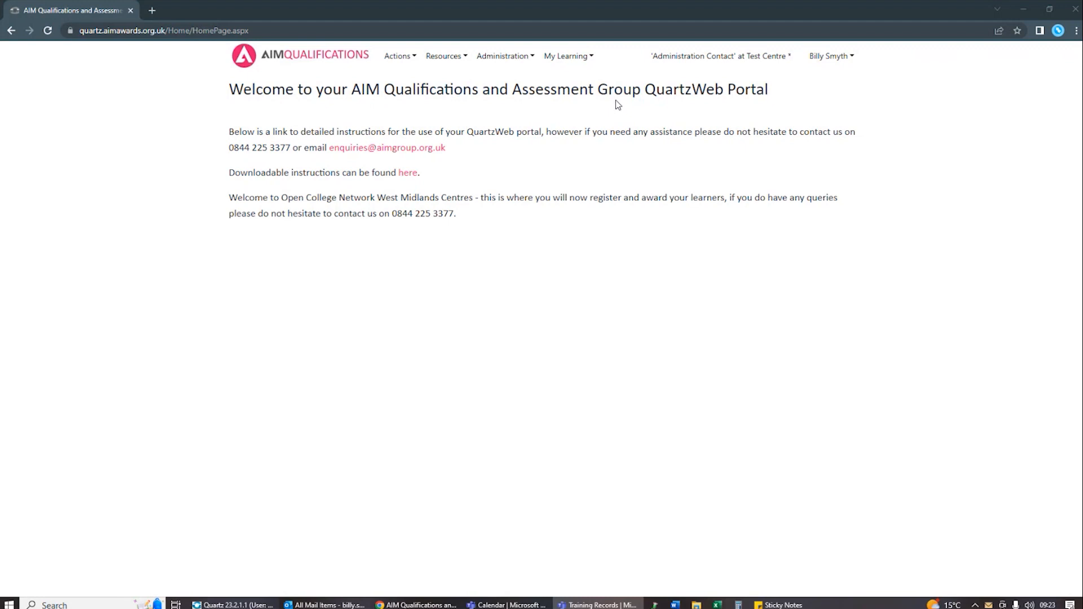
- Start a learner registration for the course Level 1 Award in Skills for Living and Work [603/6272/8] and continue to the run details
{"action": "left_click", "coordinate": [406, 62]}
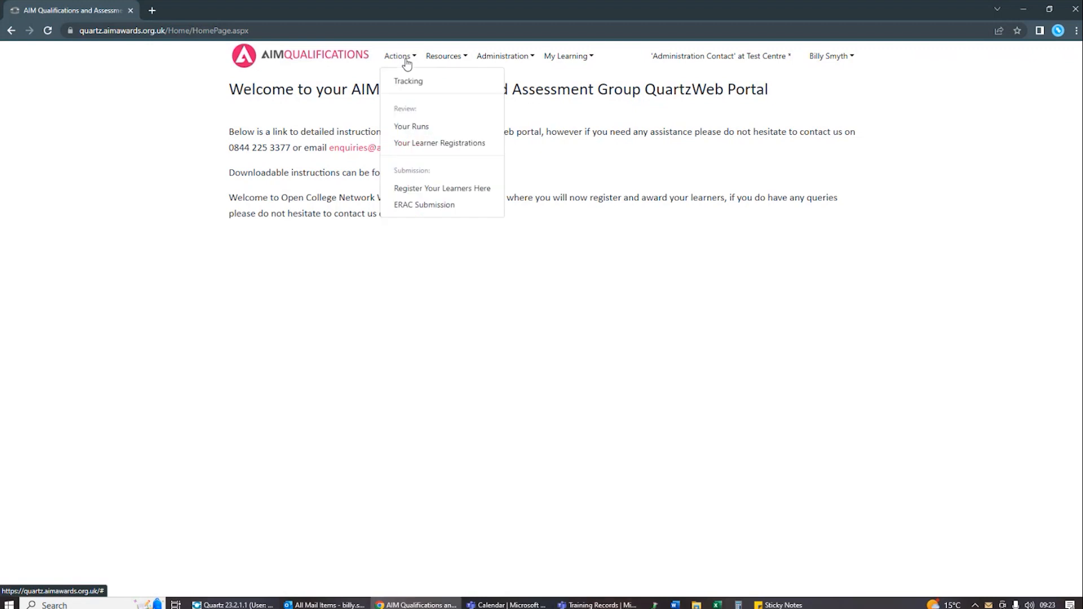
{"action": "left_click", "coordinate": [462, 190]}
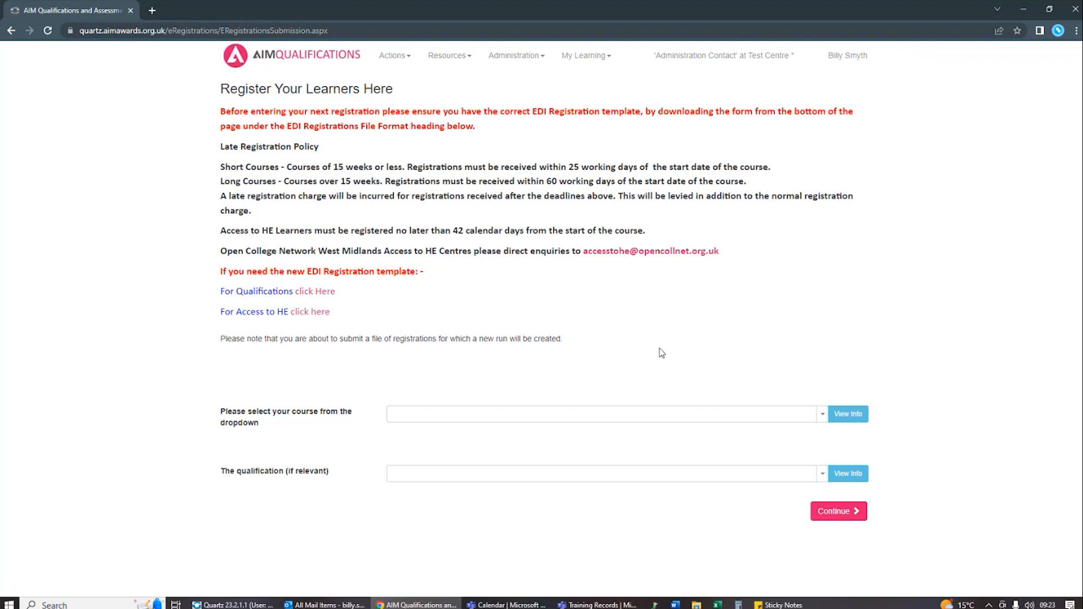
{"action": "left_click", "coordinate": [824, 416]}
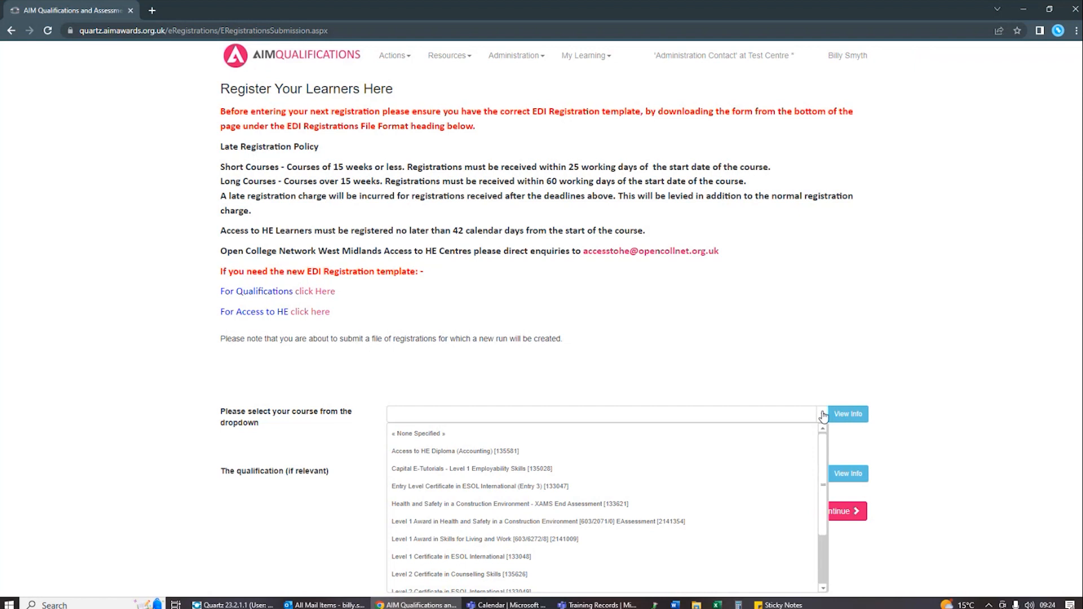
{"action": "left_click", "coordinate": [475, 543]}
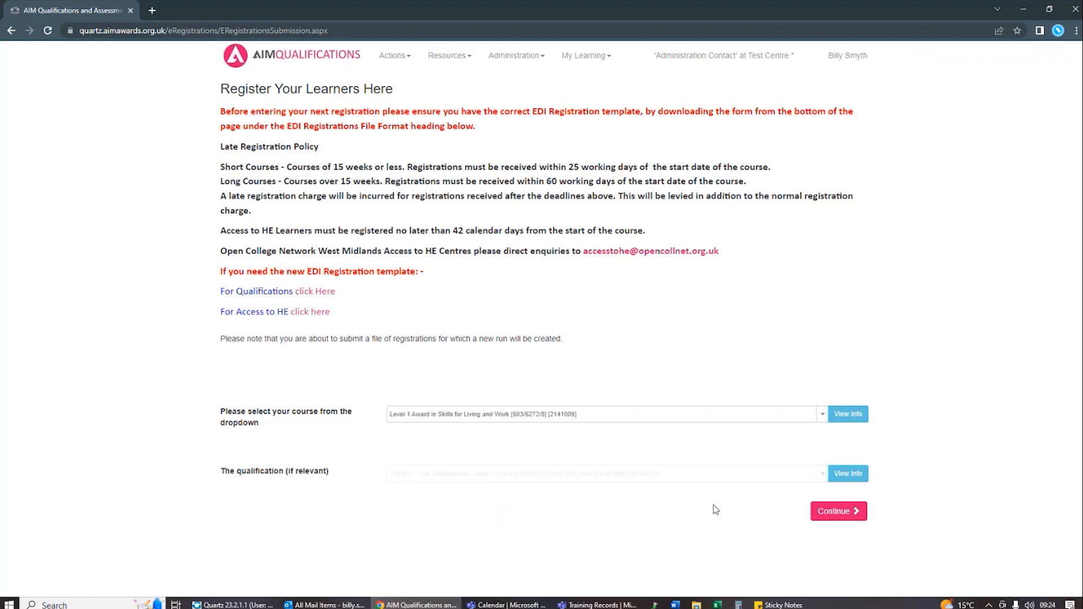
{"action": "left_click", "coordinate": [853, 513]}
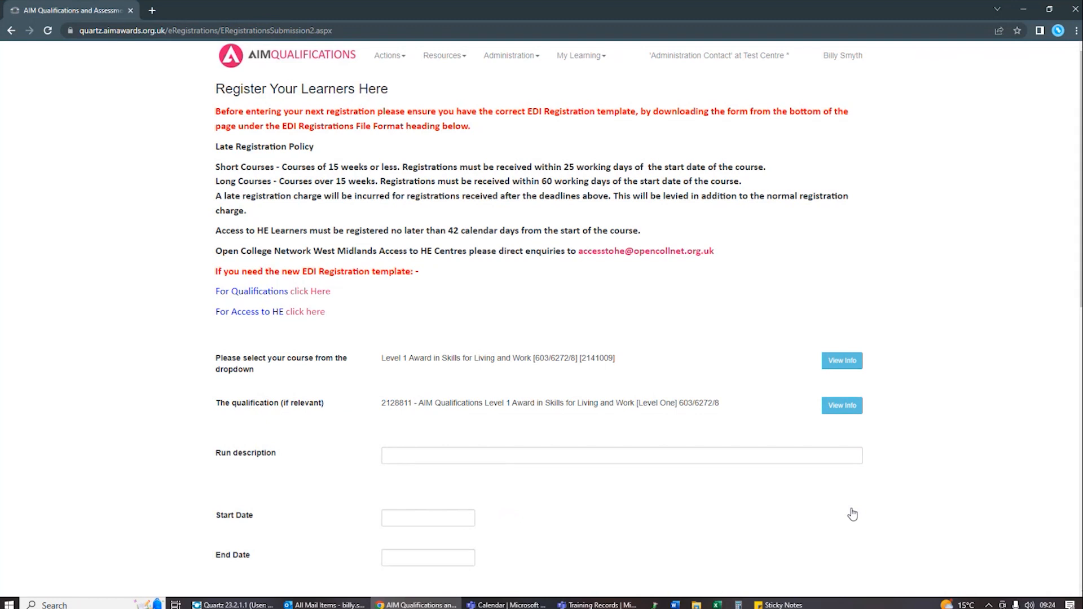
- Describe the run as Test Cohort, with start date 01/06/2023 and end date 30/06/2023
{"action": "left_click", "coordinate": [450, 456]}
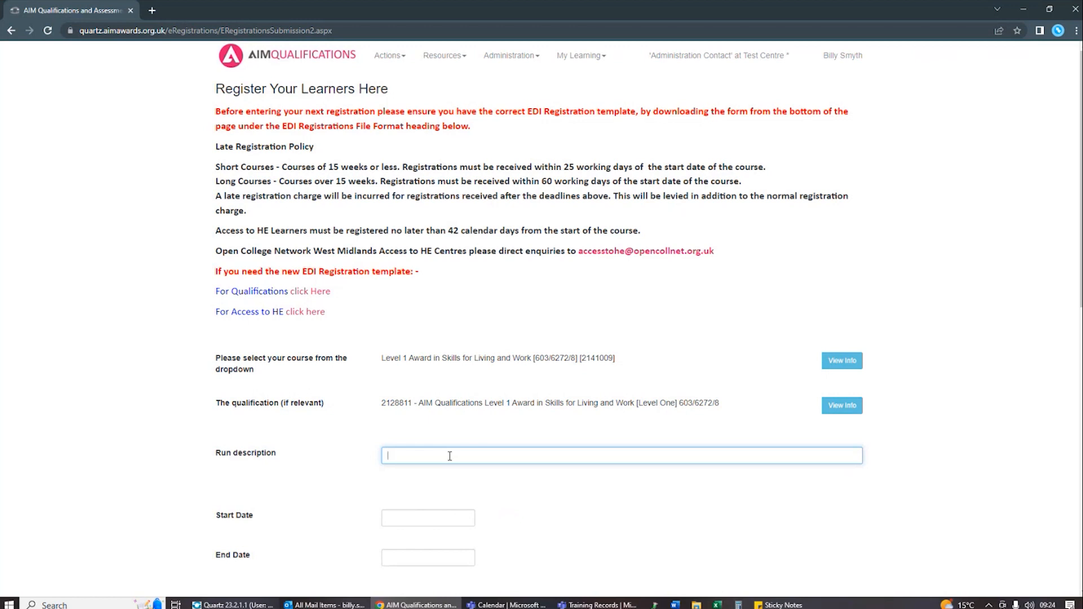
{"action": "type", "text": "Test Cohort"}
{"action": "key", "text": "Tab"}
{"action": "scroll", "coordinate": [492, 446], "scroll_direction": "down", "scroll_amount": 2}
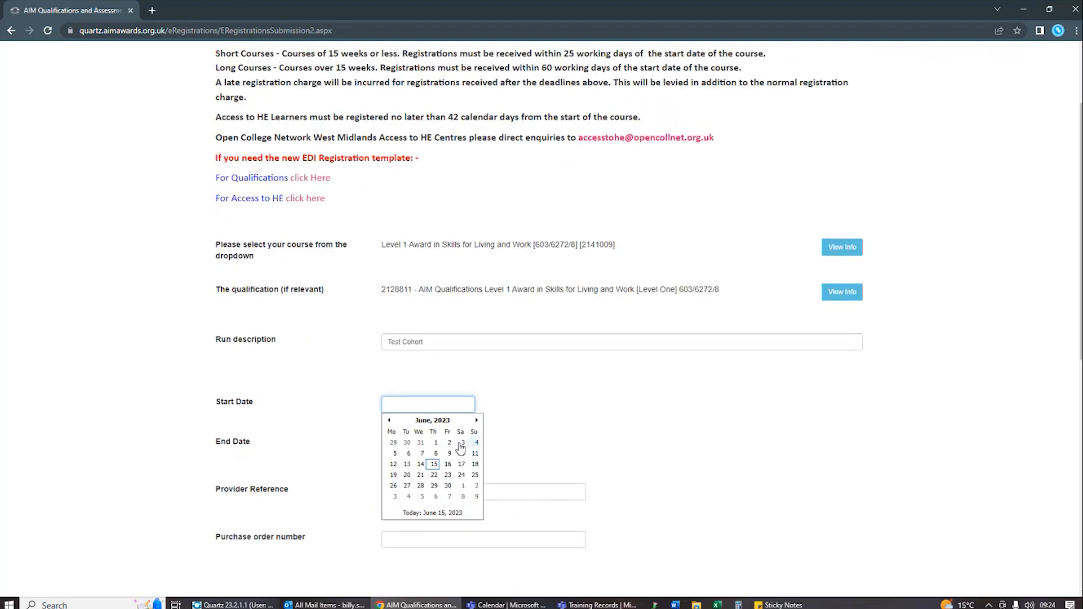
{"action": "left_click", "coordinate": [437, 443]}
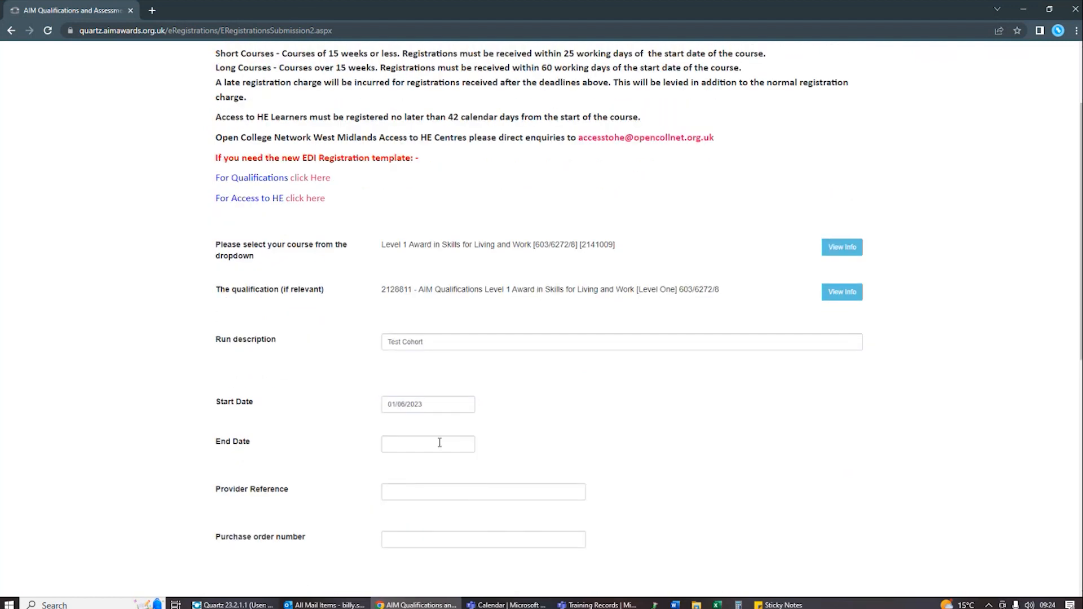
{"action": "left_click", "coordinate": [439, 442]}
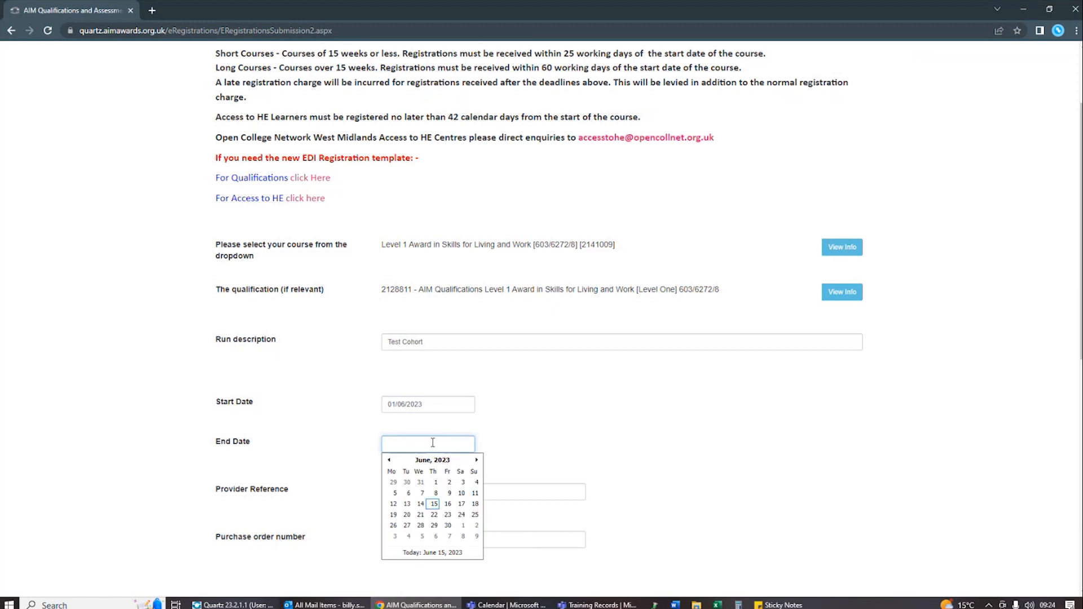
{"action": "left_click", "coordinate": [448, 527]}
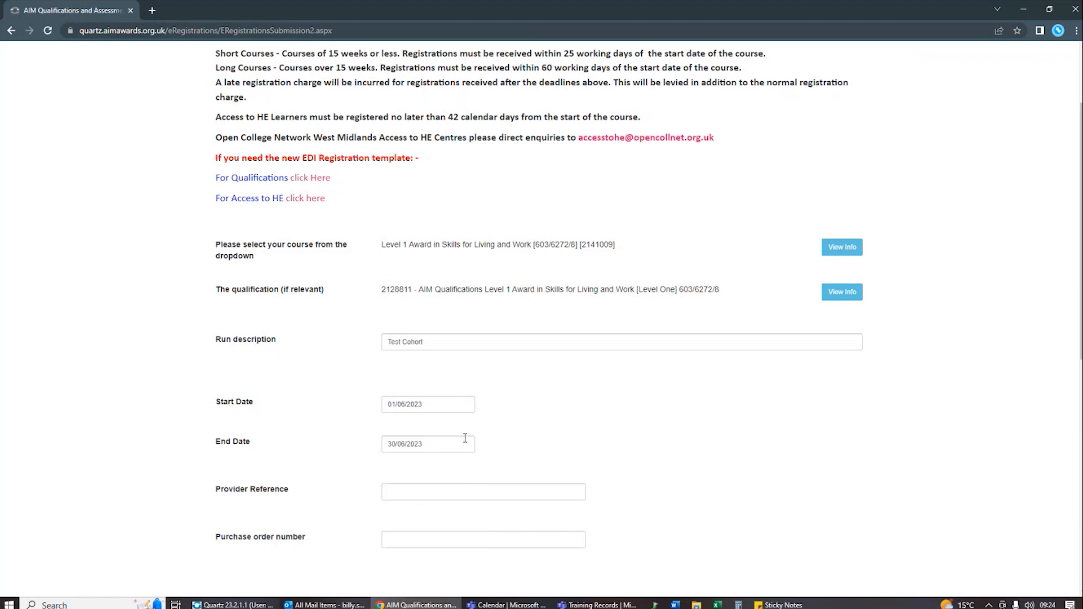
- Leave the provider reference and purchase order number blank and select AIM as the site
{"action": "scroll", "coordinate": [485, 449], "scroll_direction": "down", "scroll_amount": 1}
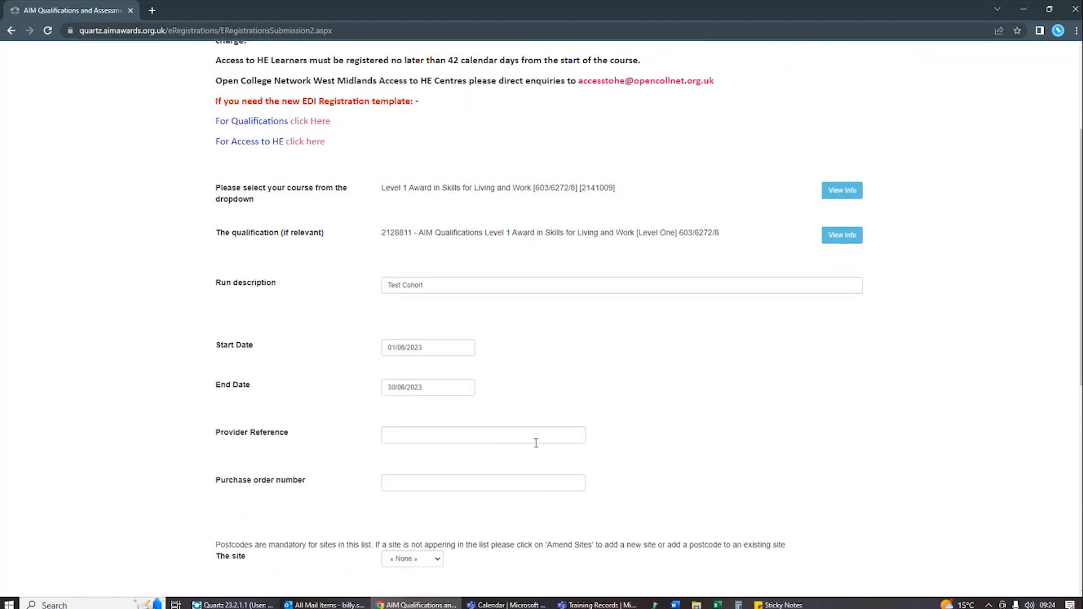
{"action": "left_click", "coordinate": [423, 435]}
{"action": "left_click", "coordinate": [397, 478]}
{"action": "left_click", "coordinate": [416, 435]}
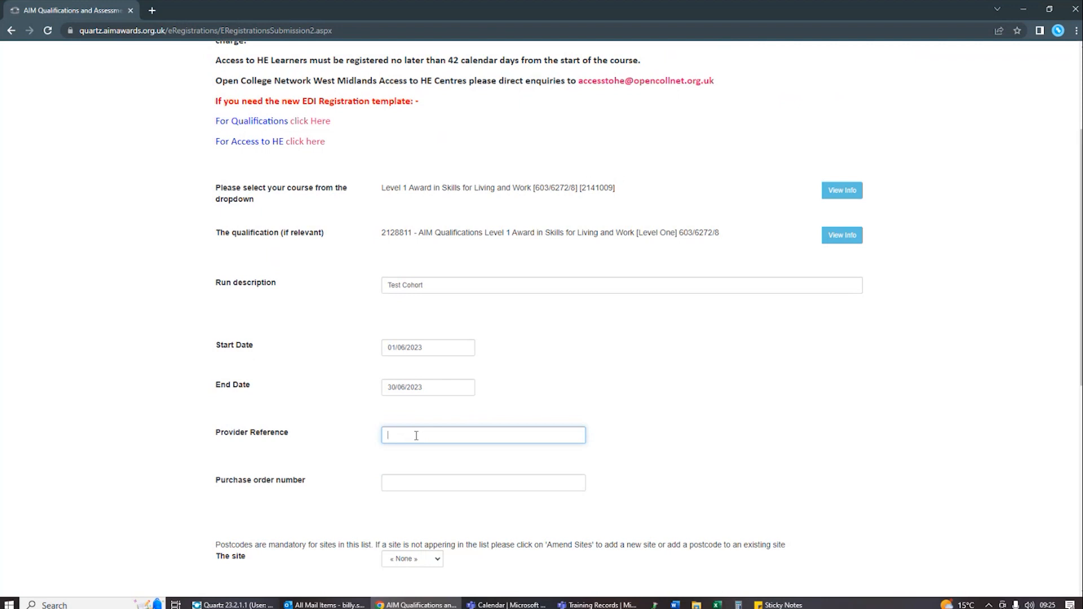
{"action": "scroll", "coordinate": [519, 451], "scroll_direction": "down", "scroll_amount": 2}
{"action": "left_click", "coordinate": [420, 447]}
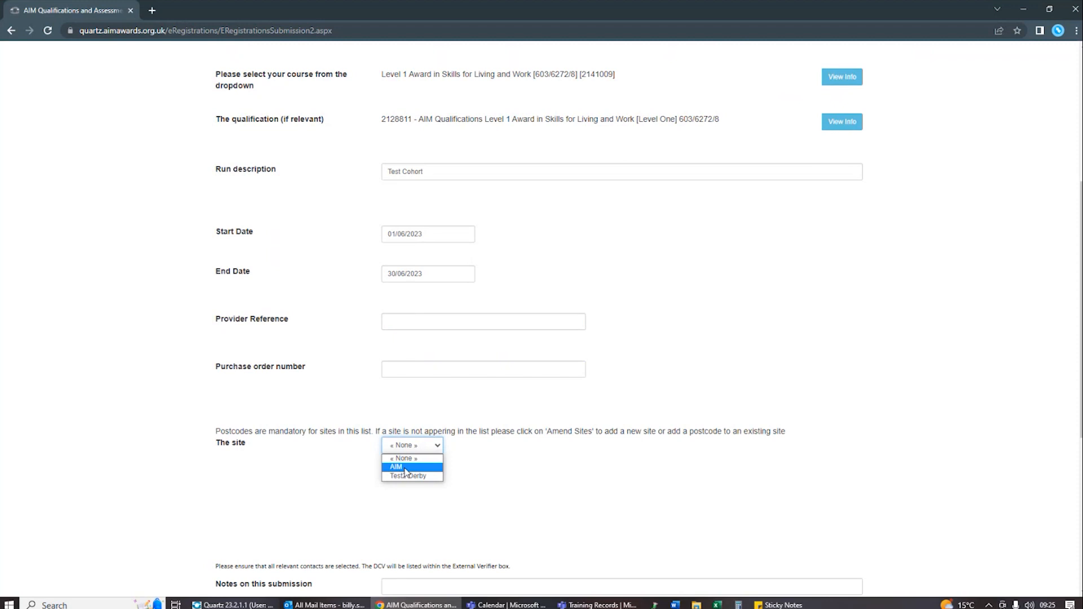
{"action": "left_click", "coordinate": [405, 468]}
- Download the Standard ERegistration submission form as an Excel file, open it full-screen and enable editing
{"action": "scroll", "coordinate": [543, 446], "scroll_direction": "down", "scroll_amount": 2}
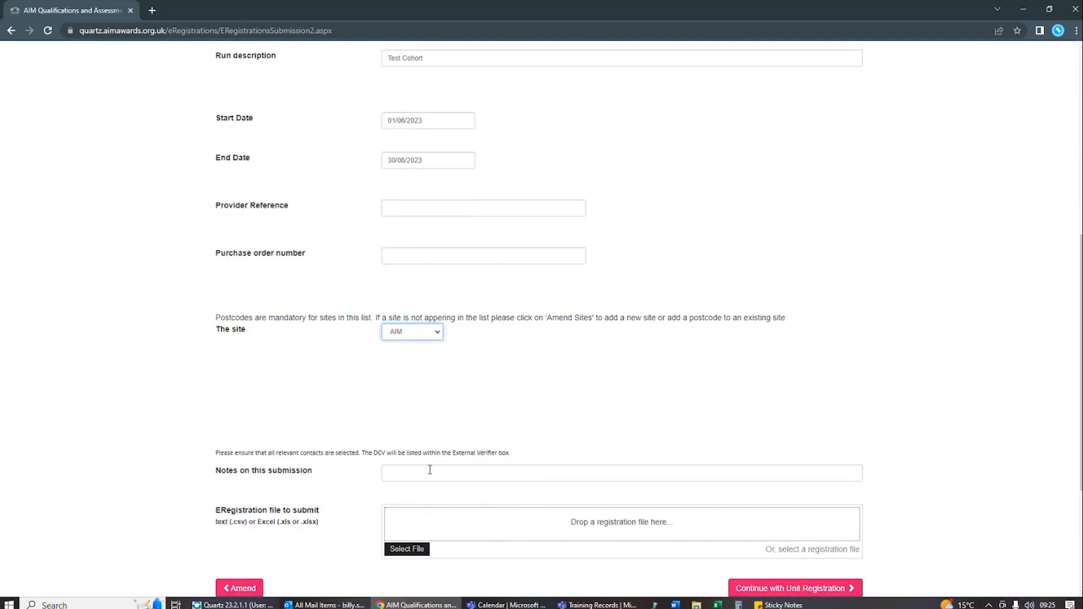
{"action": "scroll", "coordinate": [434, 458], "scroll_direction": "down", "scroll_amount": 4}
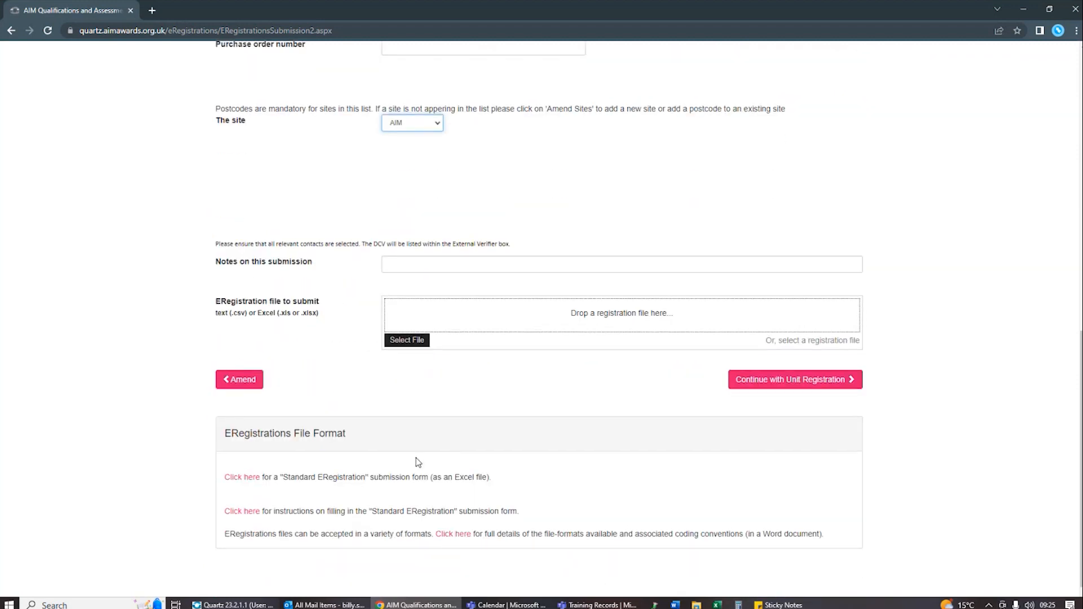
{"action": "left_click_drag", "start_coordinate": [225, 434], "coordinate": [351, 440]}
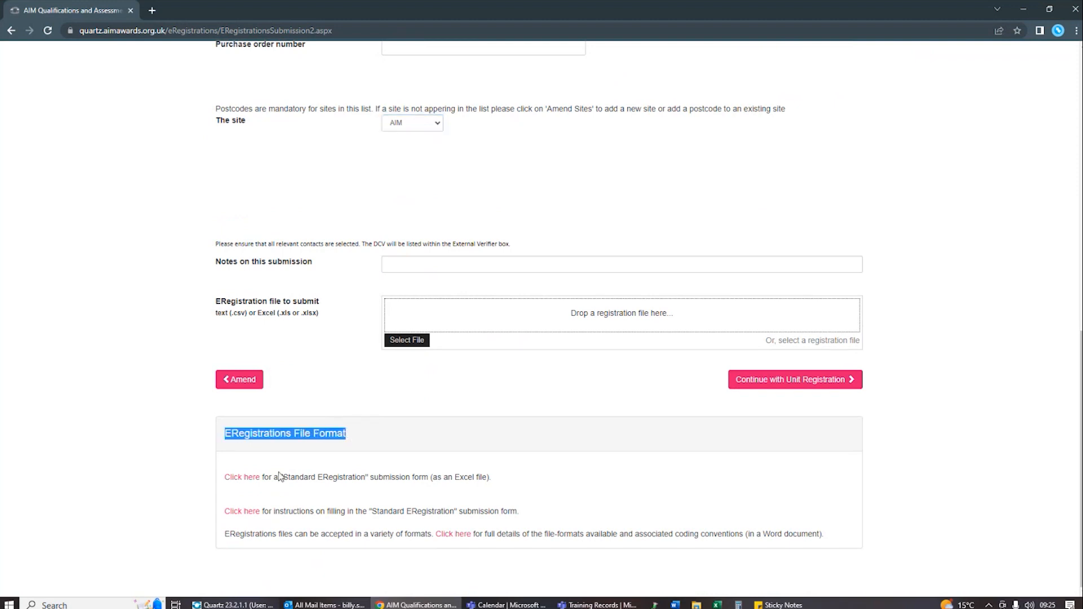
{"action": "left_click", "coordinate": [295, 479]}
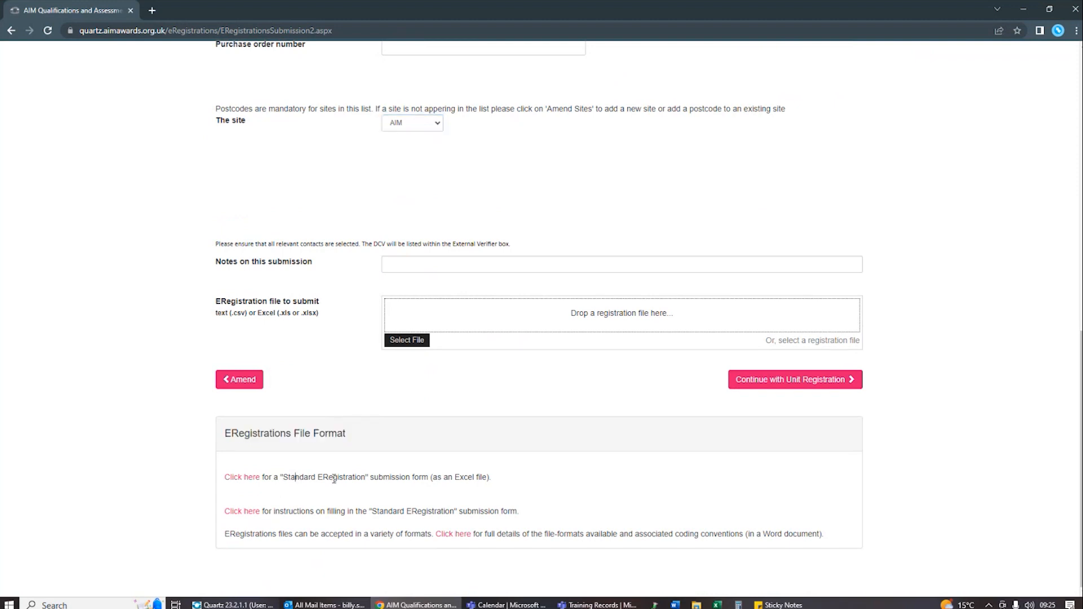
{"action": "left_click", "coordinate": [241, 481]}
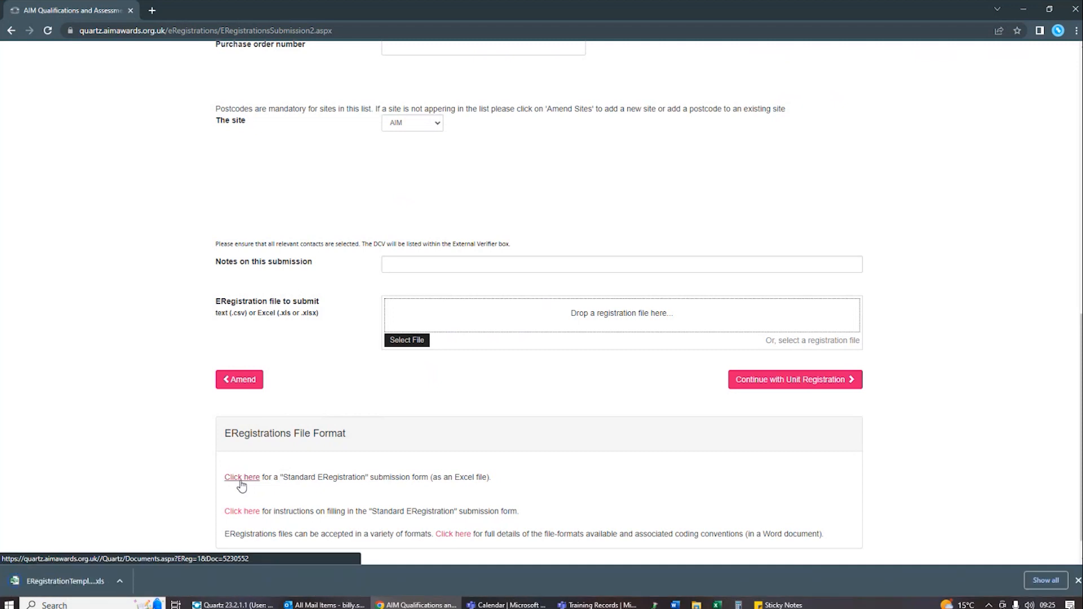
{"action": "left_click", "coordinate": [49, 590]}
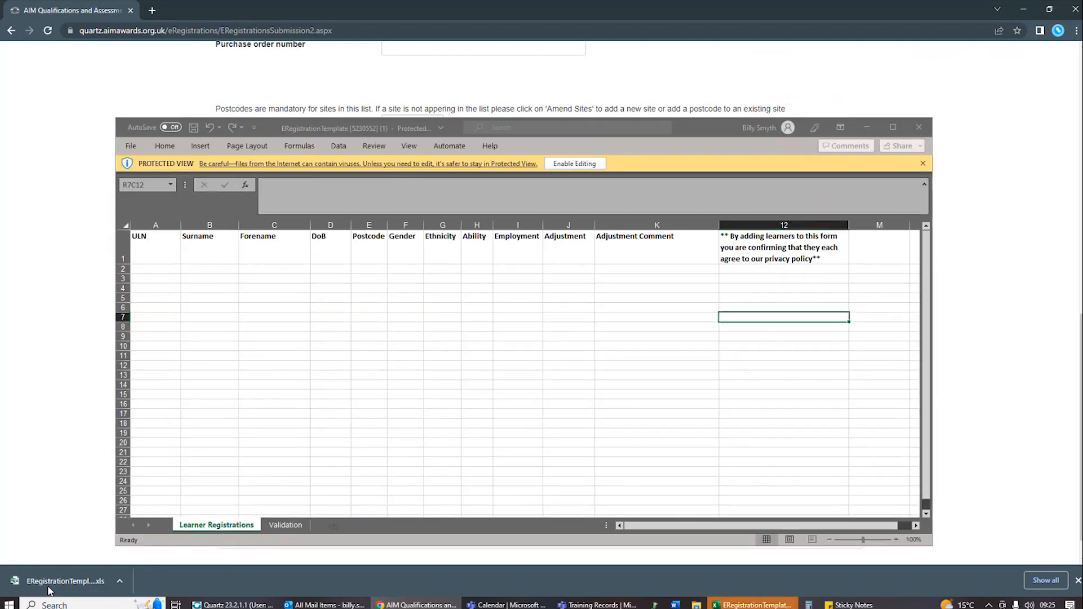
{"action": "left_click", "coordinate": [893, 127]}
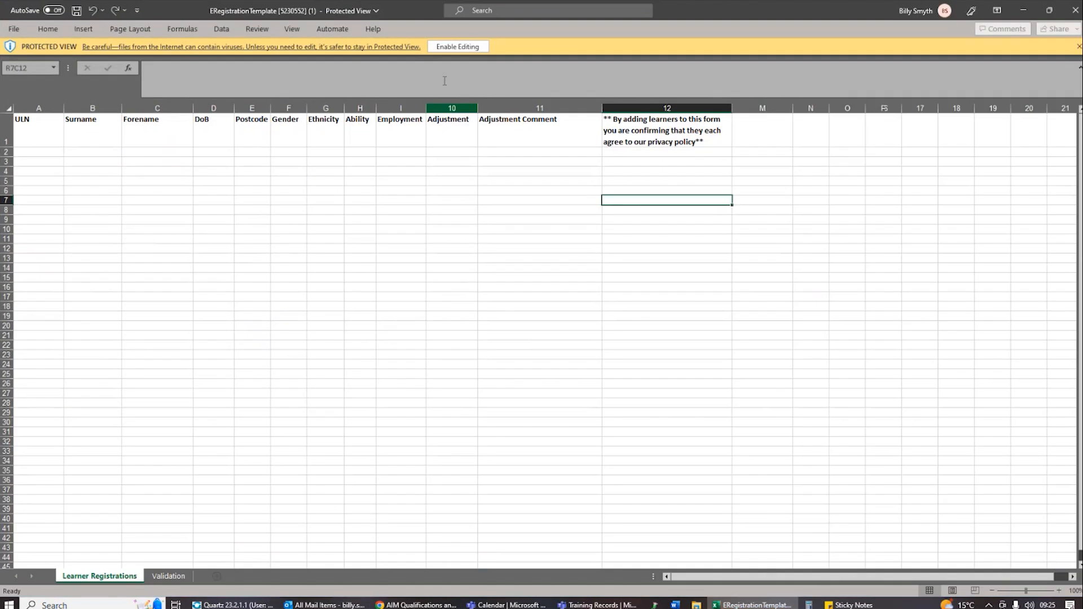
{"action": "left_click", "coordinate": [458, 45]}
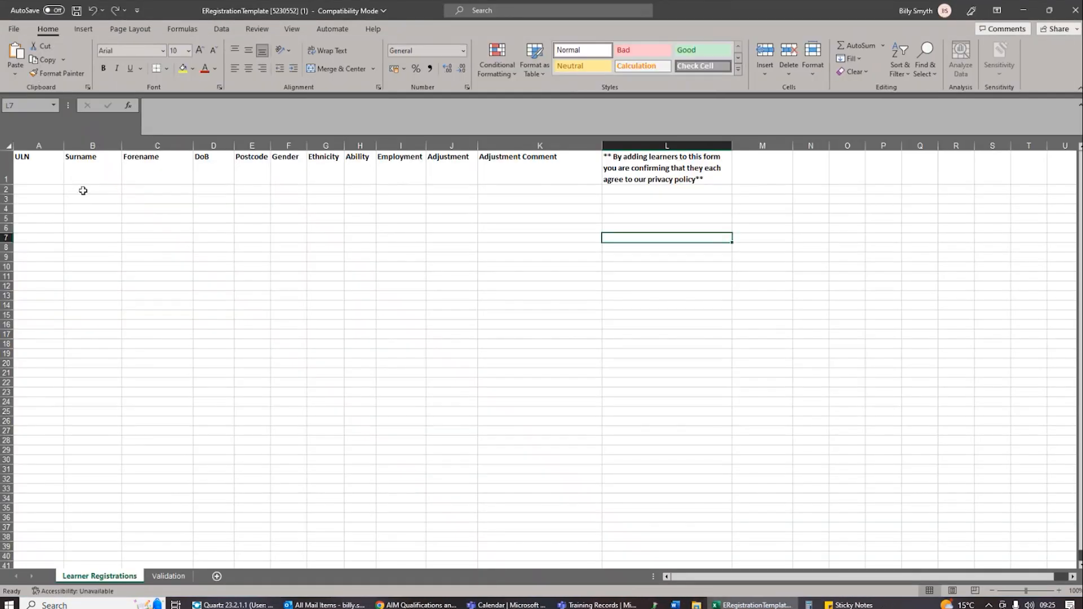
{"action": "left_click", "coordinate": [80, 190]}
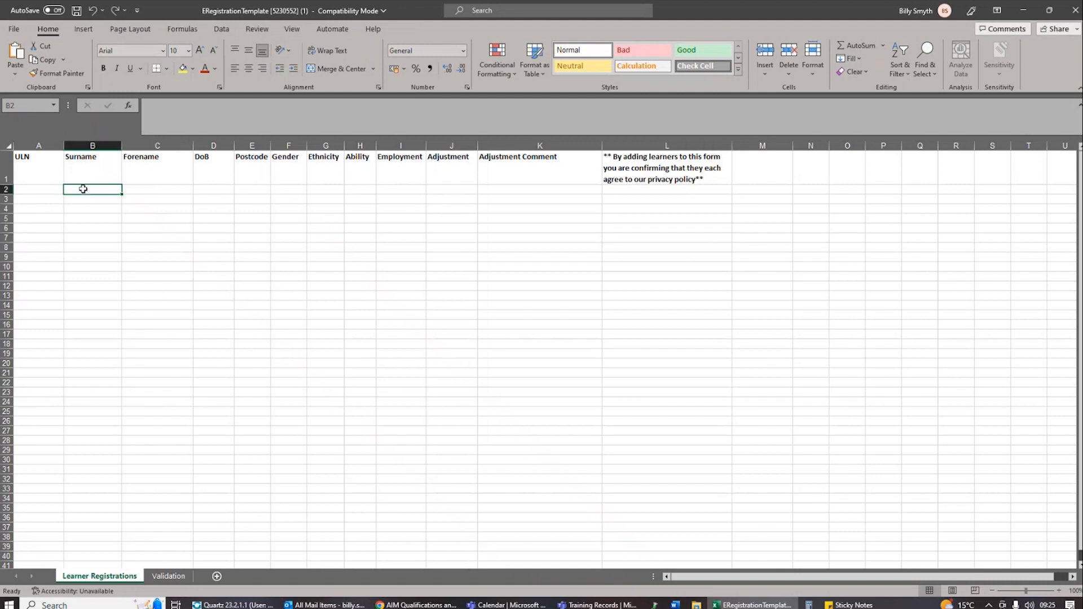
{"action": "left_click_drag", "start_coordinate": [111, 189], "coordinate": [208, 190]}
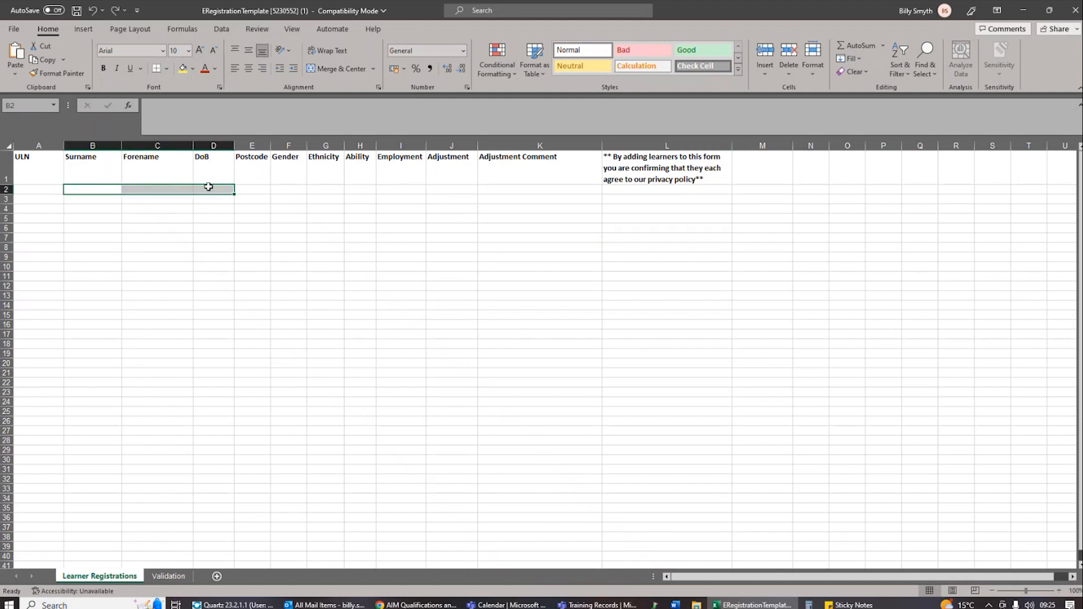
{"action": "left_click", "coordinate": [208, 190]}
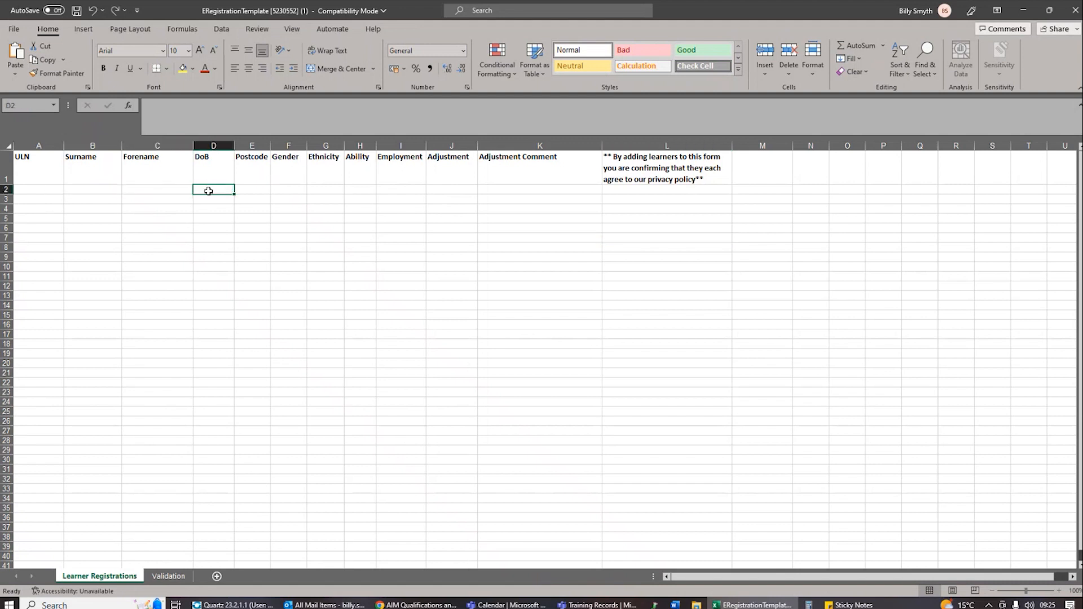
{"action": "left_click", "coordinate": [46, 179]}
{"action": "left_click", "coordinate": [262, 174]}
{"action": "left_click", "coordinate": [289, 173]}
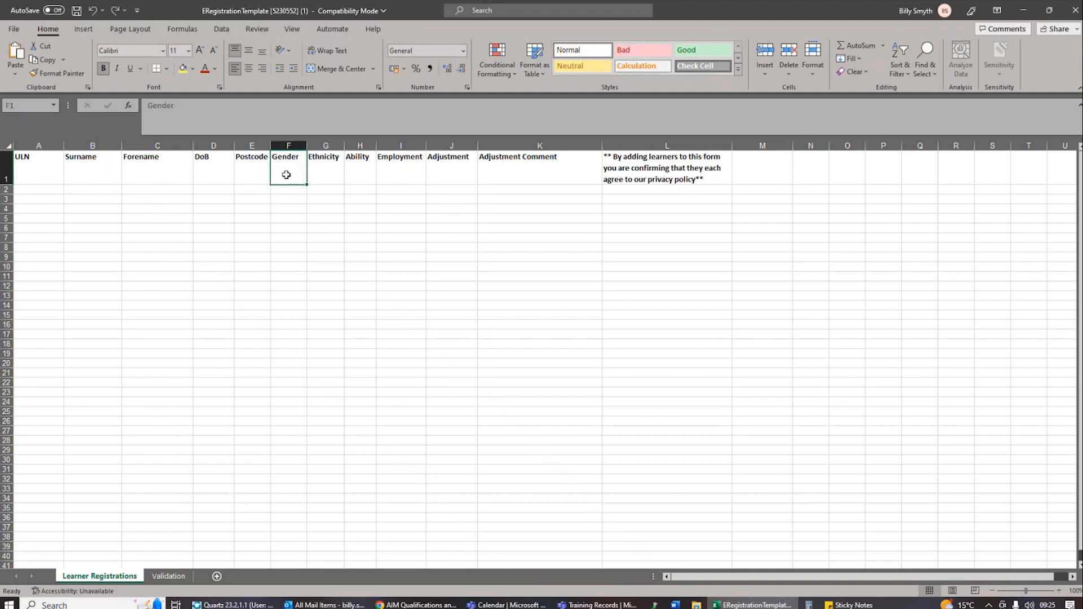
- Enter the test learner's surname, forename and date of birth in row 2, and save and close the workbook
{"action": "left_click", "coordinate": [91, 189]}
{"action": "type", "text": "Learner"}
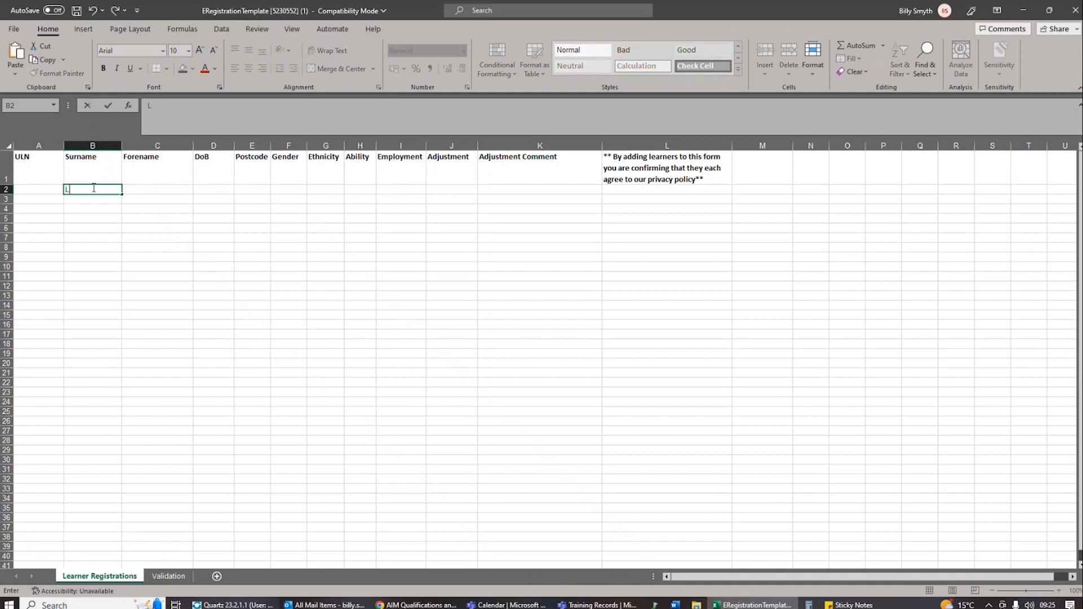
{"action": "key", "text": "Tab"}
{"action": "type", "text": "Test"}
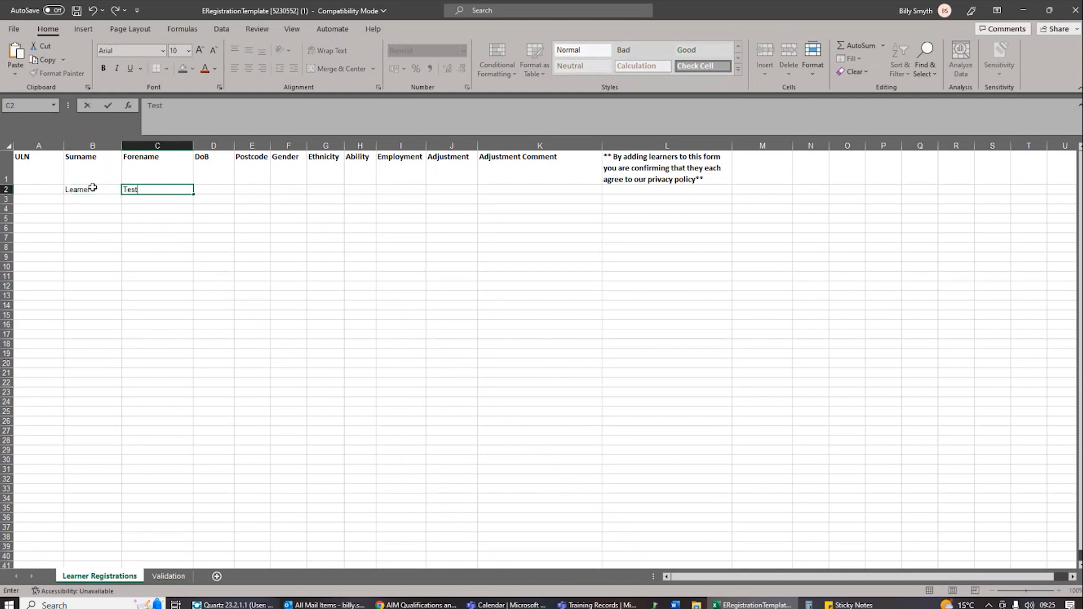
{"action": "key", "text": "Tab"}
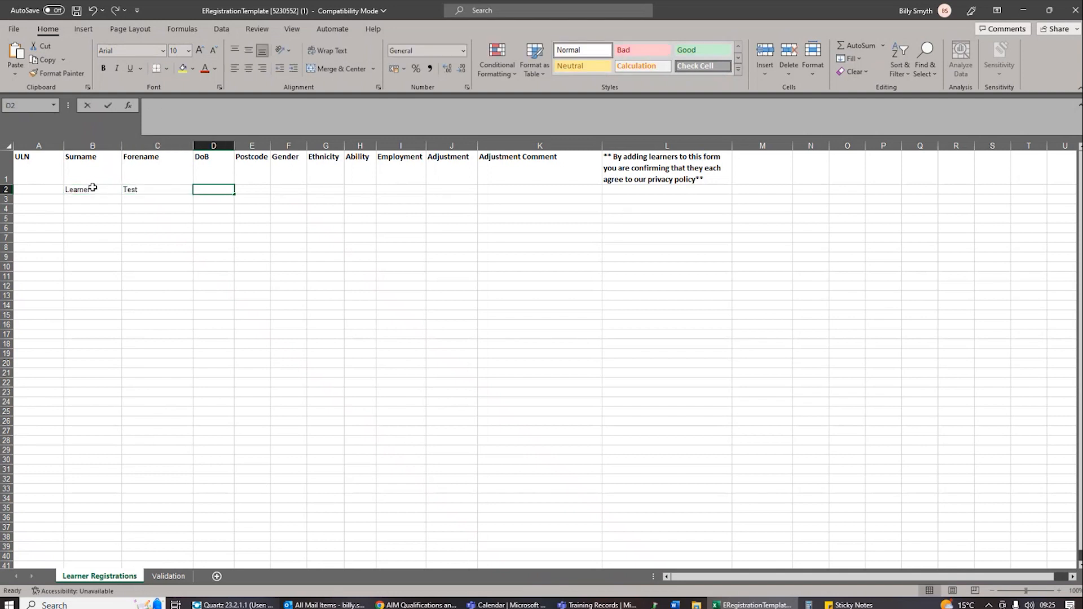
{"action": "type", "text": "04/07/2000"}
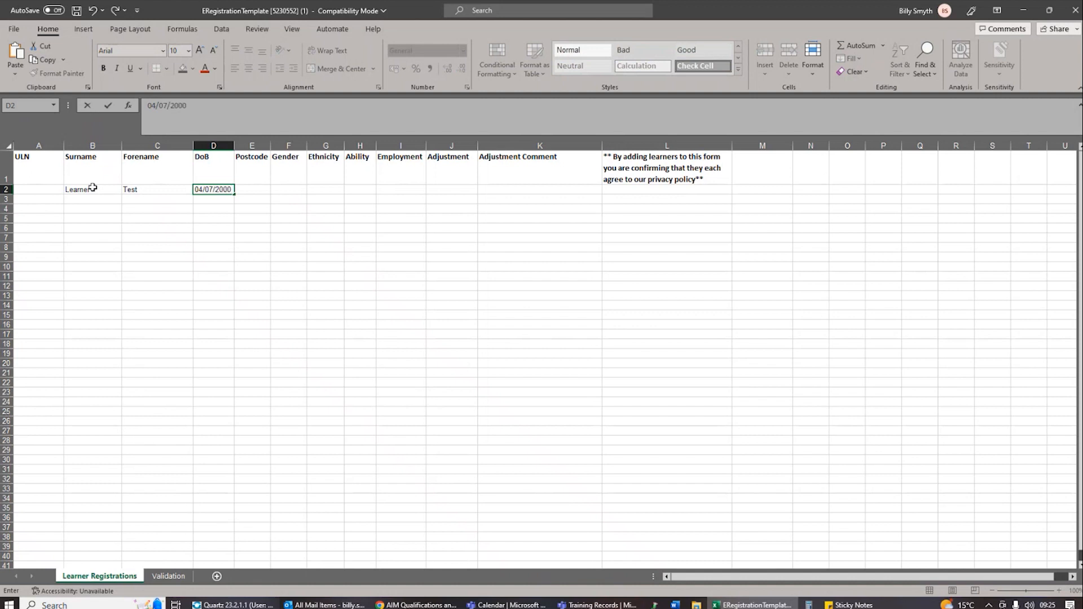
{"action": "left_click", "coordinate": [152, 236]}
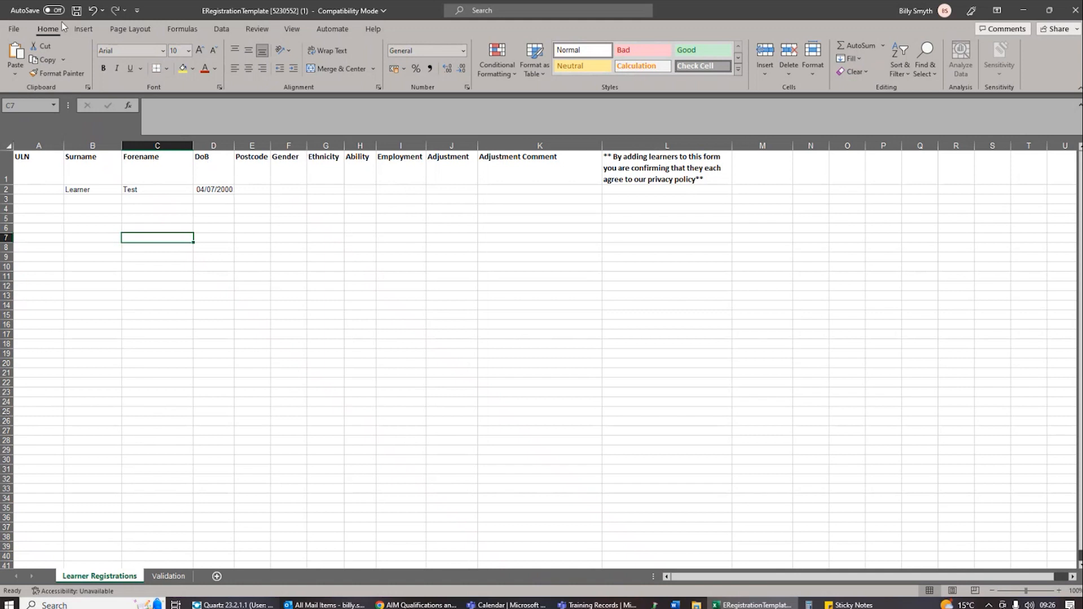
{"action": "left_click", "coordinate": [79, 11]}
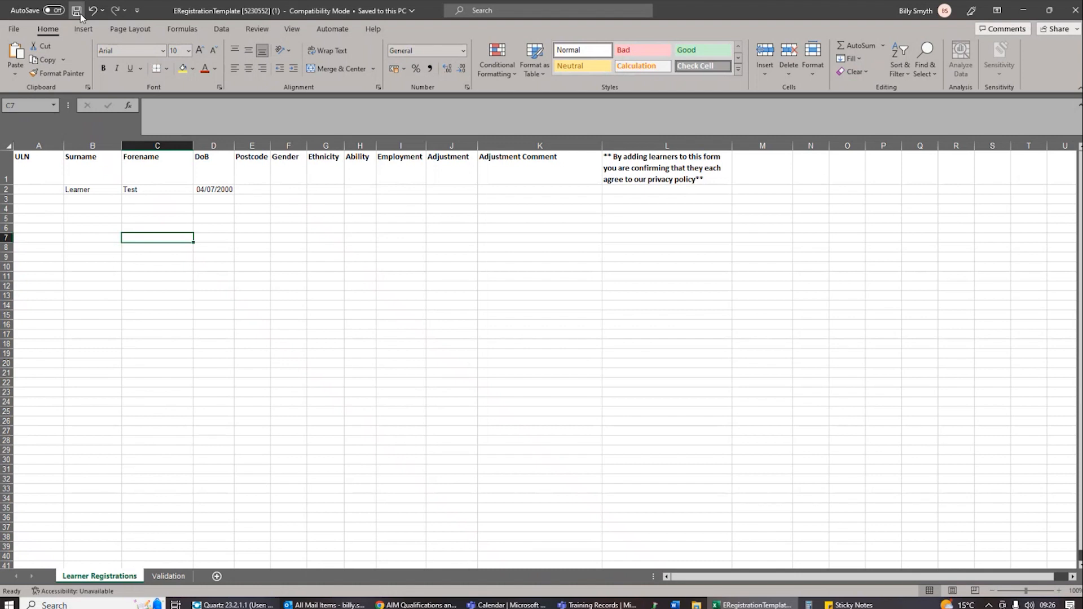
{"action": "left_click", "coordinate": [1075, 10]}
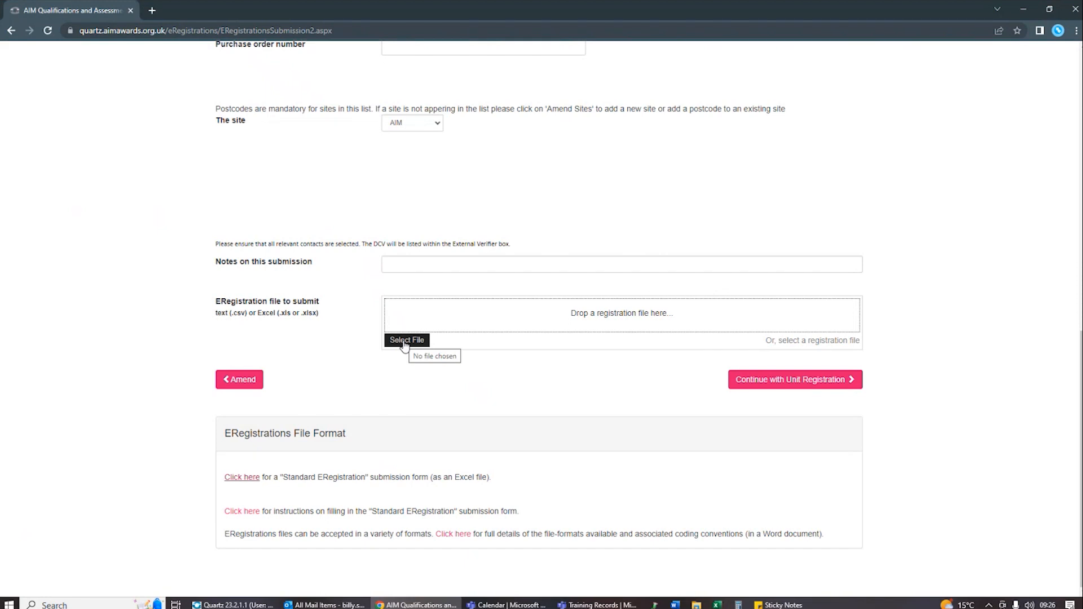
- Upload the completed ERegistrationTemplate [5230552] (1) file from Downloads as the registration file and bring up its preview
{"action": "left_click", "coordinate": [404, 341]}
{"action": "left_click", "coordinate": [165, 101]}
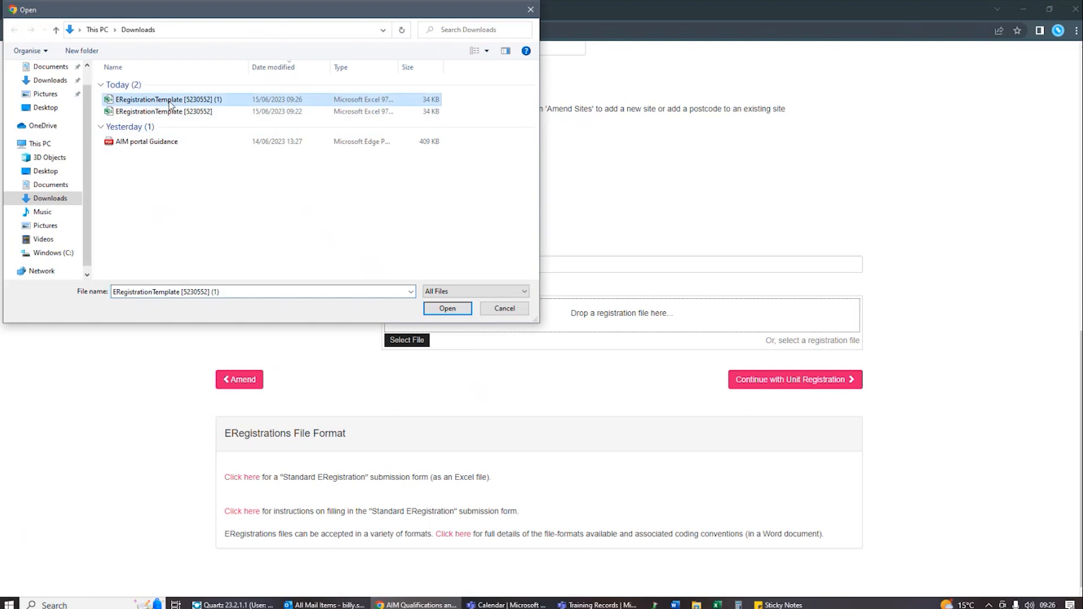
{"action": "left_click", "coordinate": [447, 308]}
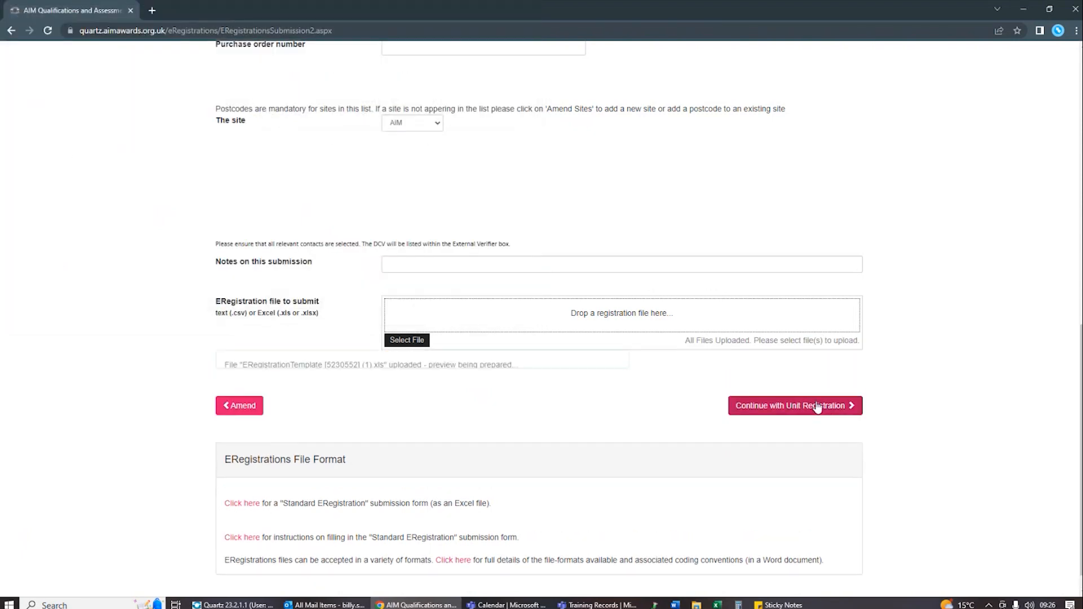
{"action": "scroll", "coordinate": [415, 407], "scroll_direction": "down", "scroll_amount": 1}
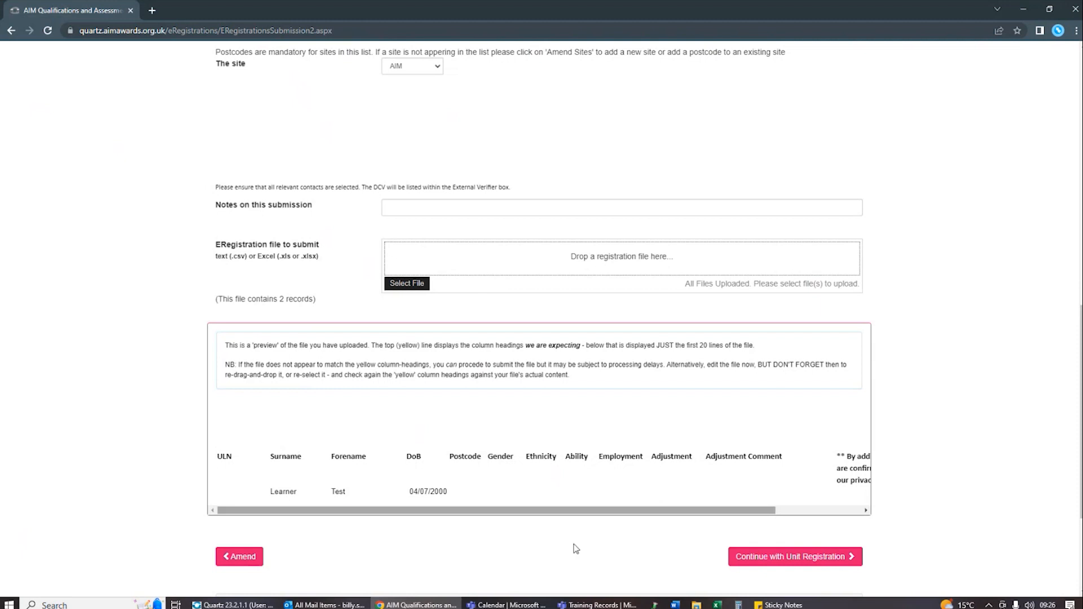
- Continue to unit registration and search the course units for unit ID CBO087
{"action": "left_click", "coordinate": [818, 562]}
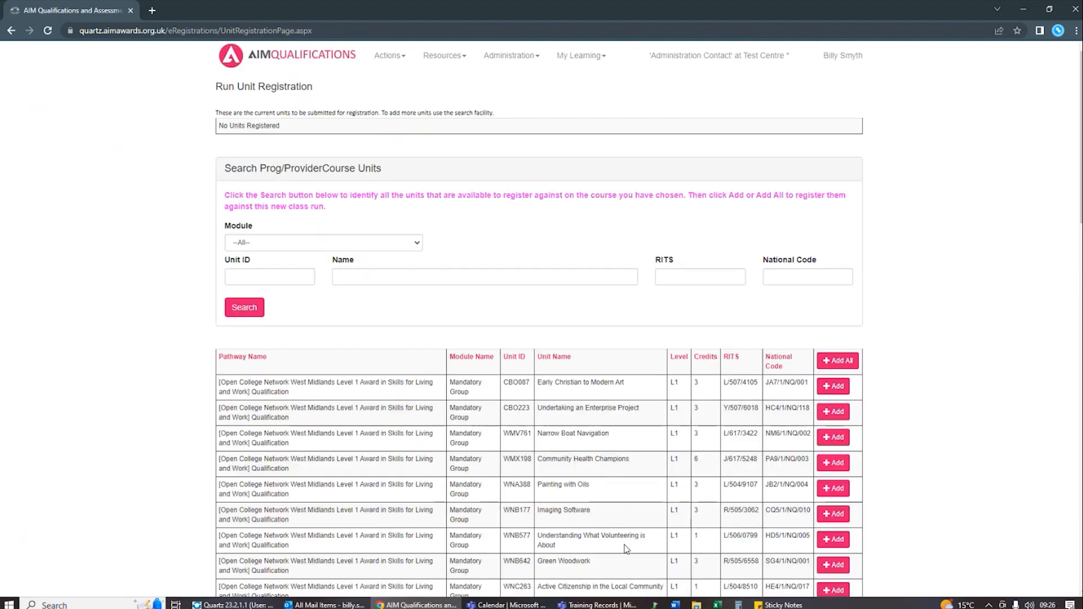
{"action": "left_click", "coordinate": [256, 277]}
{"action": "type", "text": "CBO087"}
{"action": "left_click", "coordinate": [244, 308]}
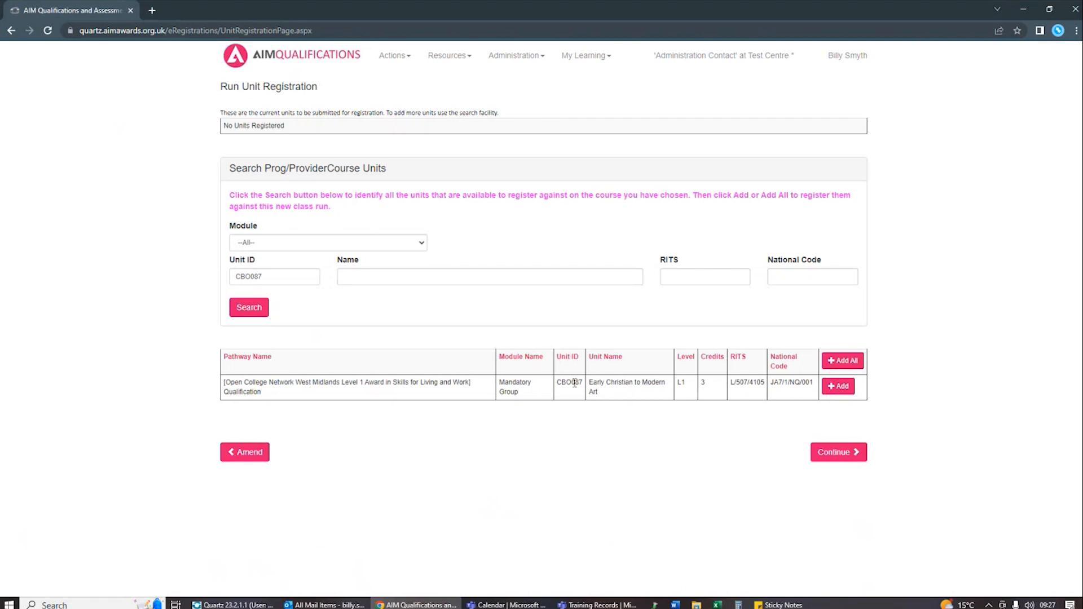
- Clear the unit ID filter and search again with every field blank to list the available units
{"action": "left_click_drag", "start_coordinate": [280, 278], "coordinate": [125, 282]}
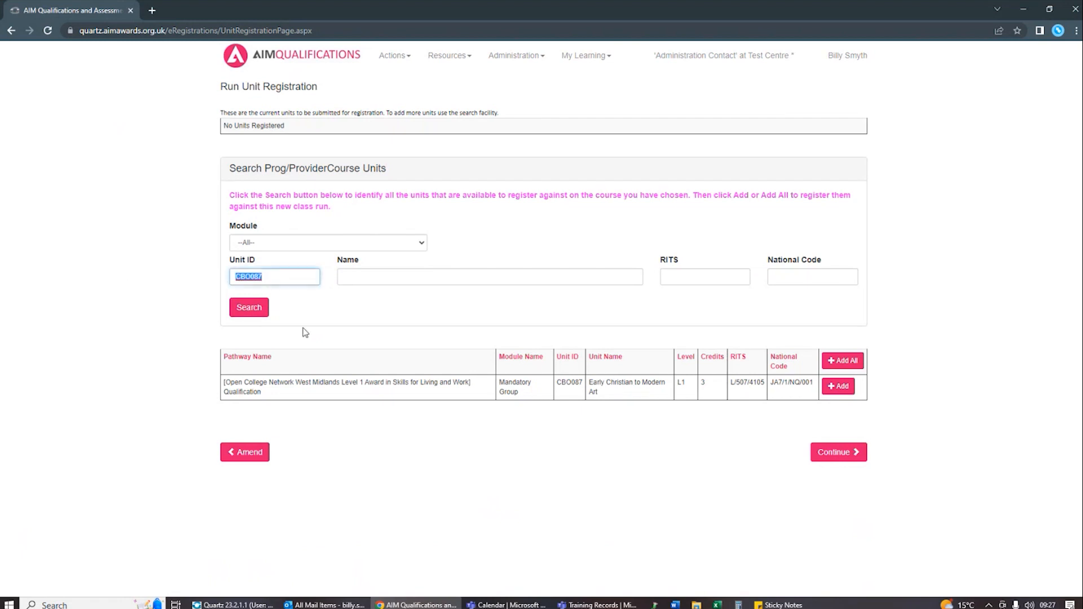
{"action": "key", "text": "Delete"}
{"action": "left_click", "coordinate": [693, 277]}
{"action": "left_click", "coordinate": [853, 274]}
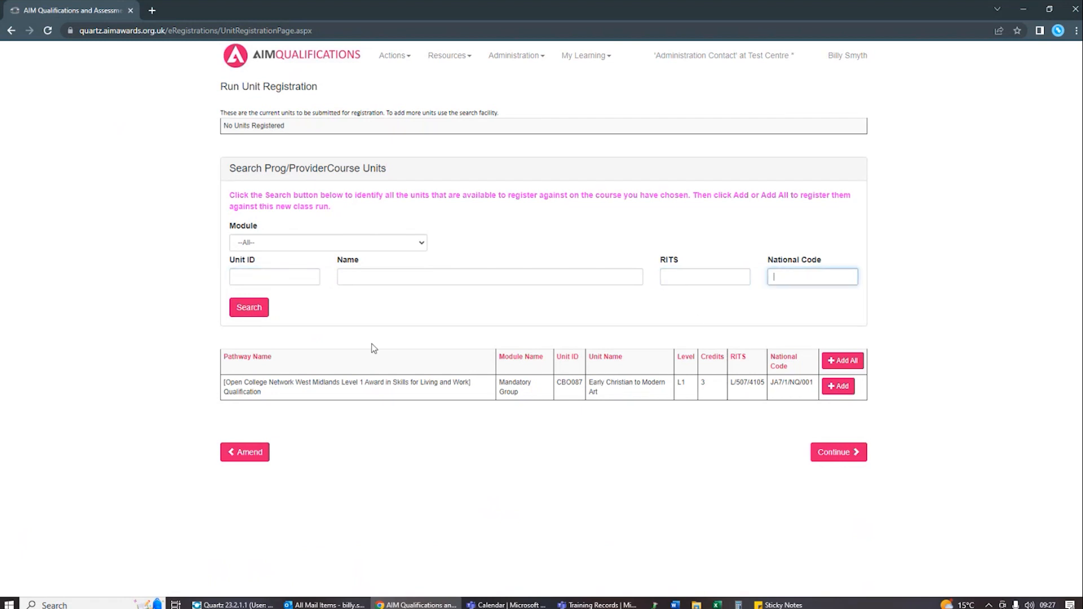
{"action": "left_click", "coordinate": [267, 309]}
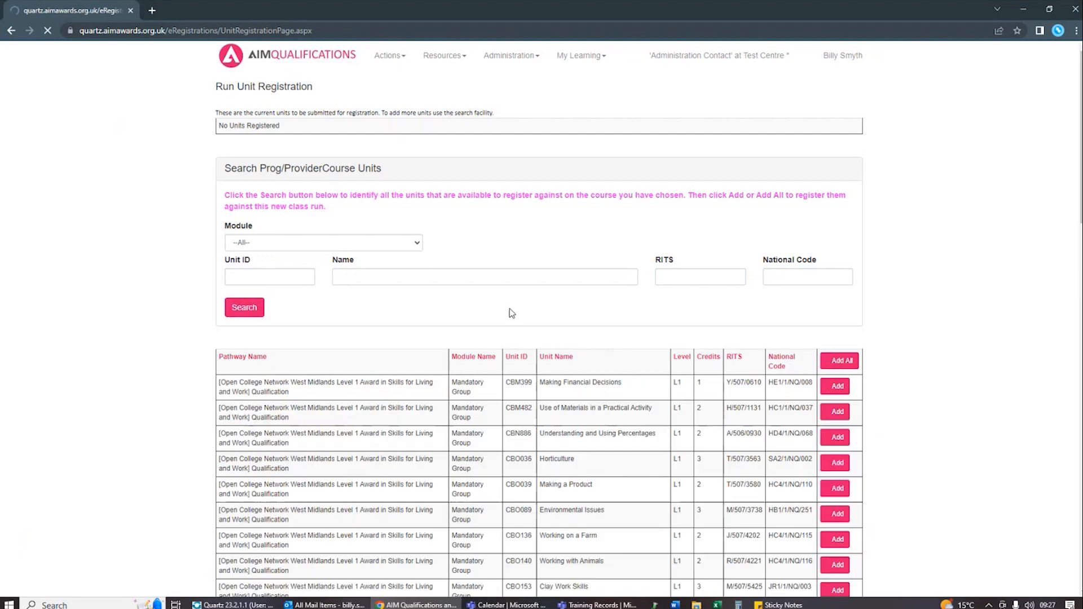
- Add the unit Making Financial Decisions (CBM399) to the run
{"action": "scroll", "coordinate": [509, 319], "scroll_direction": "down", "scroll_amount": 2}
{"action": "scroll", "coordinate": [509, 319], "scroll_direction": "down", "scroll_amount": 2}
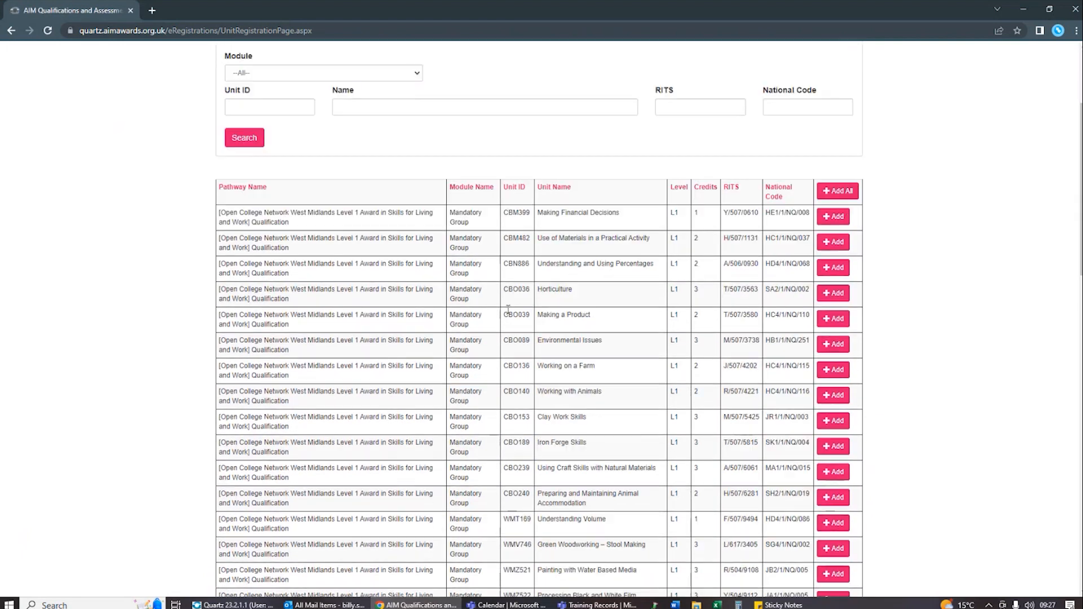
{"action": "left_click", "coordinate": [834, 216]}
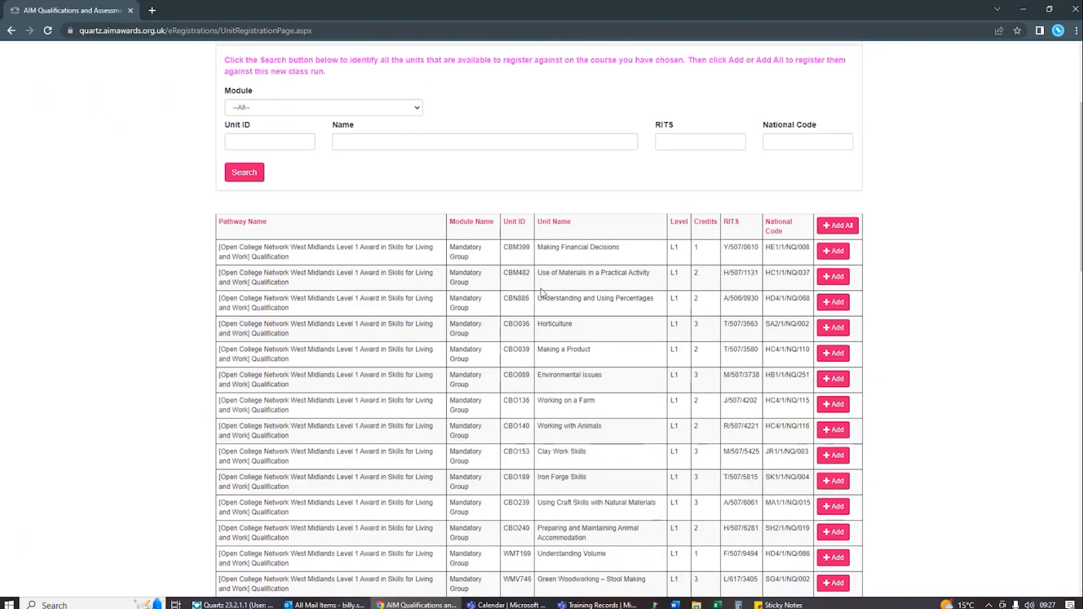
- Add the unit Use of Materials in a Practical Activity (CBM482) to the run and remove it again
{"action": "scroll", "coordinate": [389, 192], "scroll_direction": "up", "scroll_amount": 2}
{"action": "scroll", "coordinate": [752, 351], "scroll_direction": "down", "scroll_amount": 1}
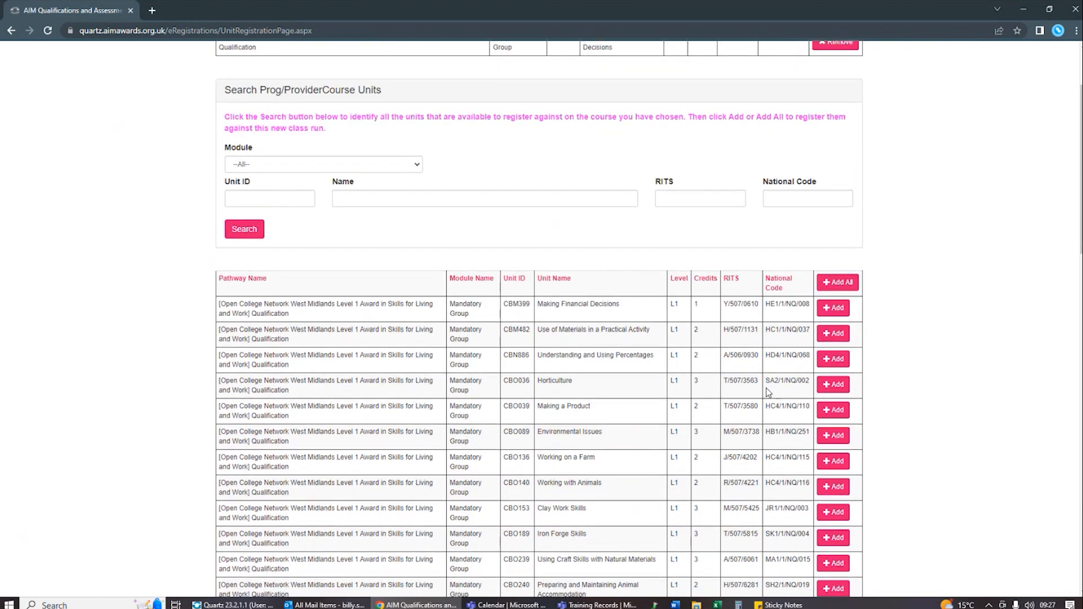
{"action": "left_click", "coordinate": [828, 334]}
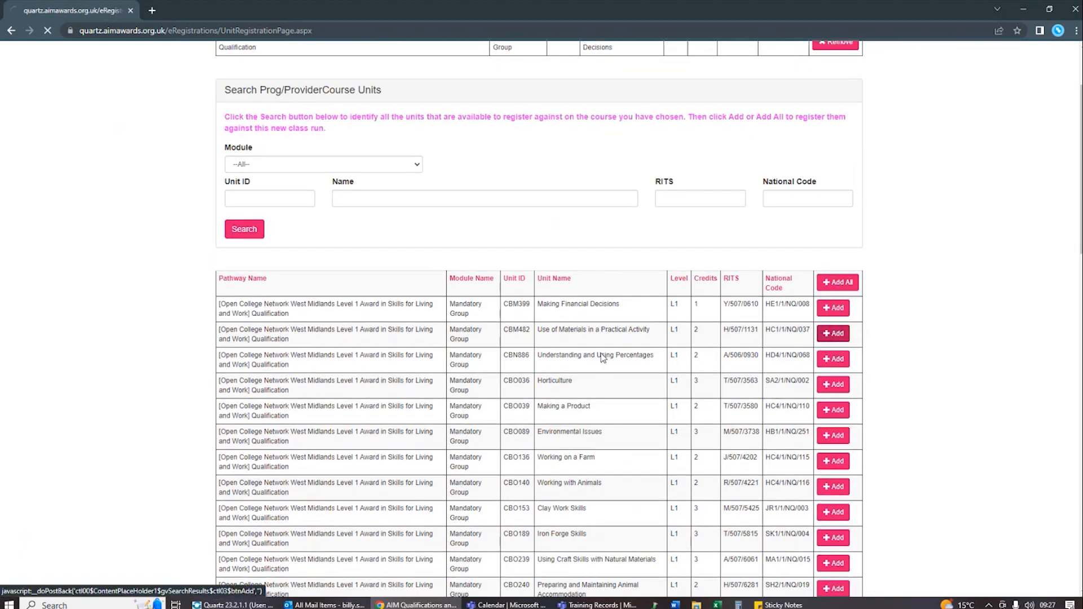
{"action": "scroll", "coordinate": [600, 353], "scroll_direction": "up", "scroll_amount": 2}
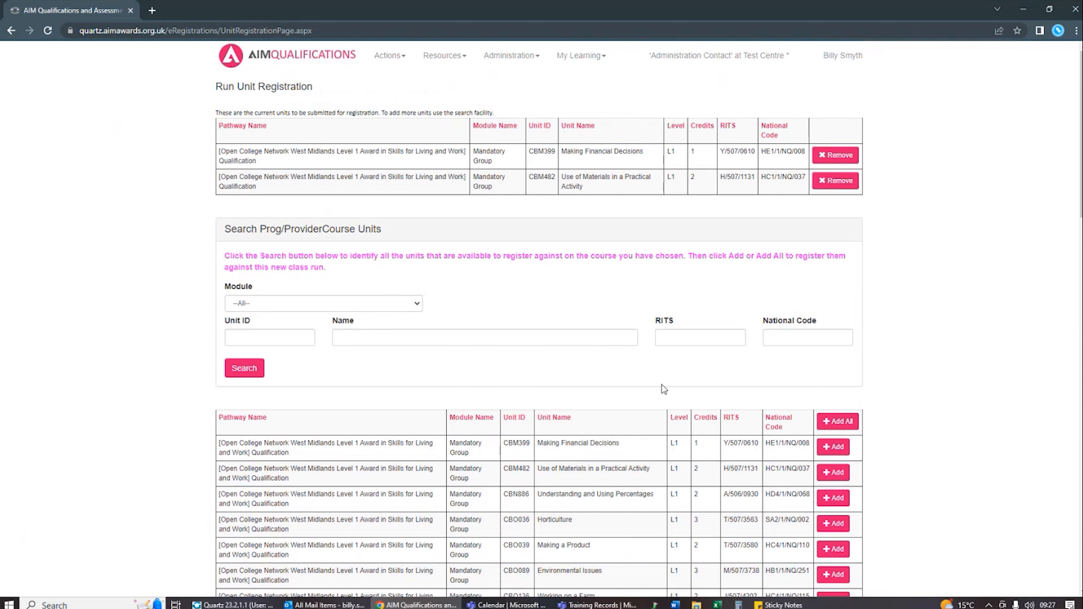
{"action": "left_click", "coordinate": [839, 186]}
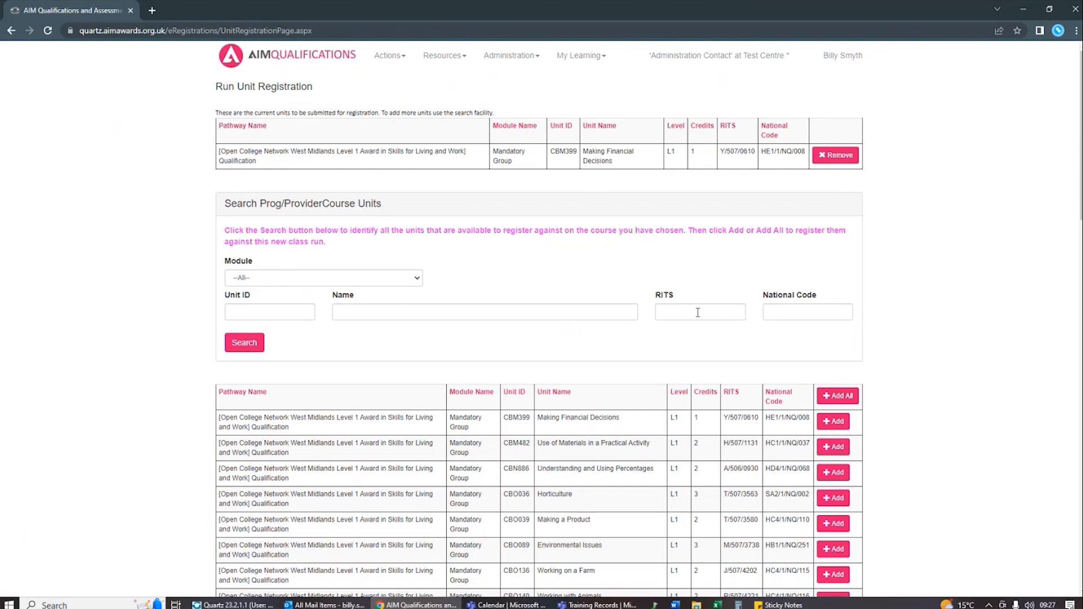
- Continue from the unit registration page to the registration submission confirmation
{"action": "scroll", "coordinate": [701, 268], "scroll_direction": "down", "scroll_amount": 5}
{"action": "scroll", "coordinate": [712, 325], "scroll_direction": "down", "scroll_amount": 10}
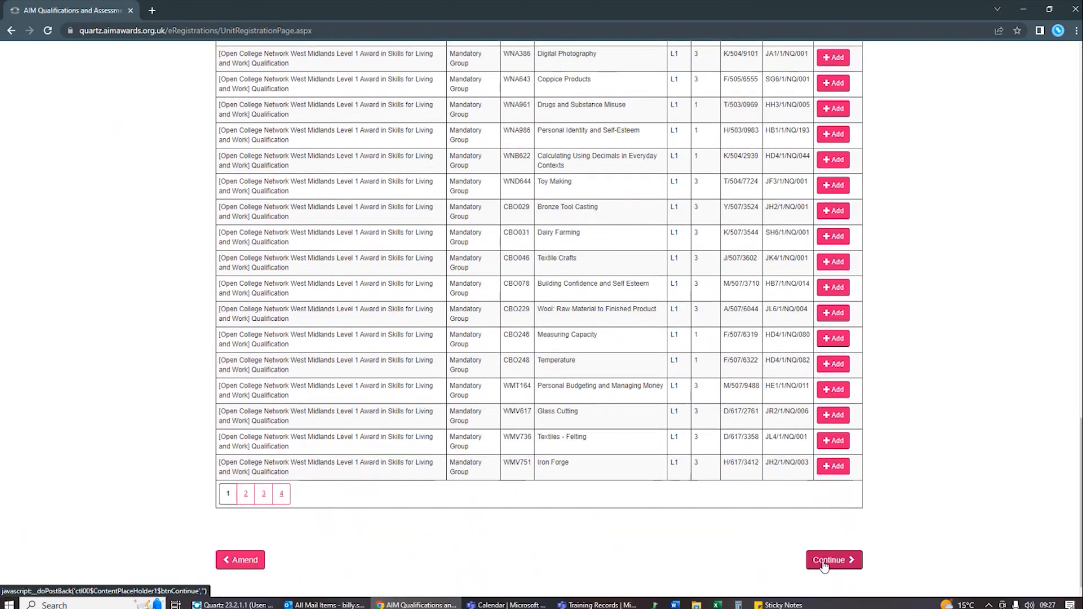
{"action": "left_click", "coordinate": [824, 564]}
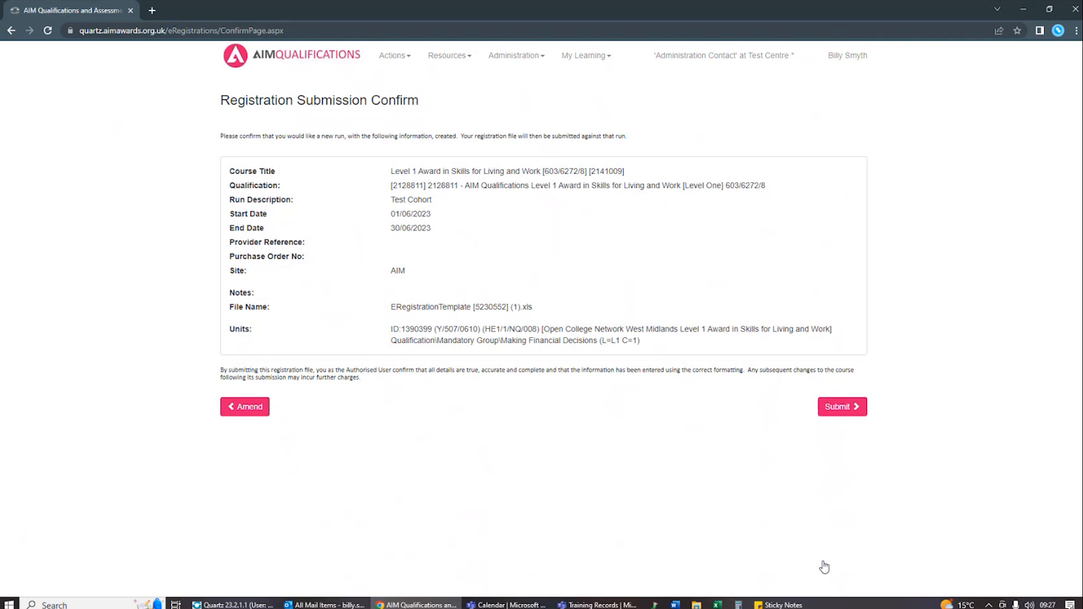
- Check the unit details in the submission summary, then submit the registration and highlight the new run's number
{"action": "left_click_drag", "start_coordinate": [401, 329], "coordinate": [665, 327]}
{"action": "left_click_drag", "start_coordinate": [501, 340], "coordinate": [627, 339]}
{"action": "left_click", "coordinate": [644, 340]}
{"action": "left_click", "coordinate": [843, 407]}
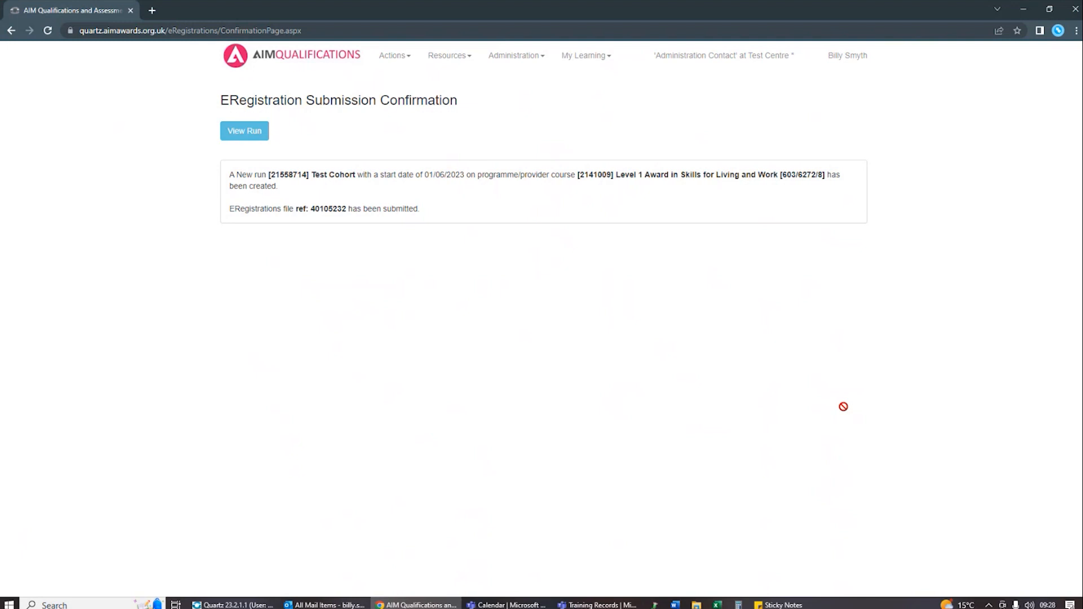
{"action": "left_click_drag", "start_coordinate": [269, 176], "coordinate": [307, 177]}
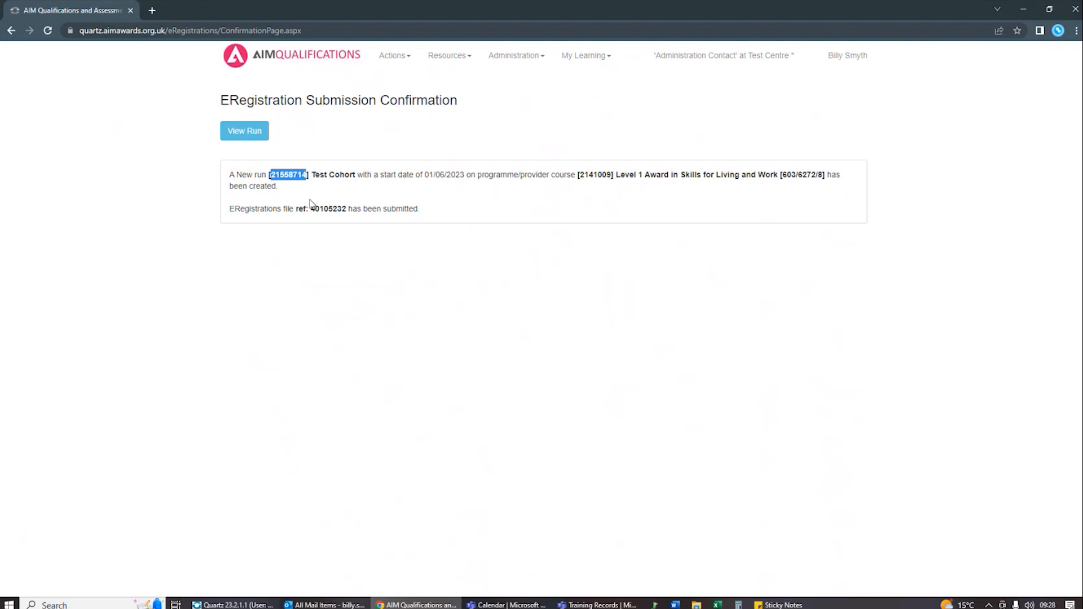